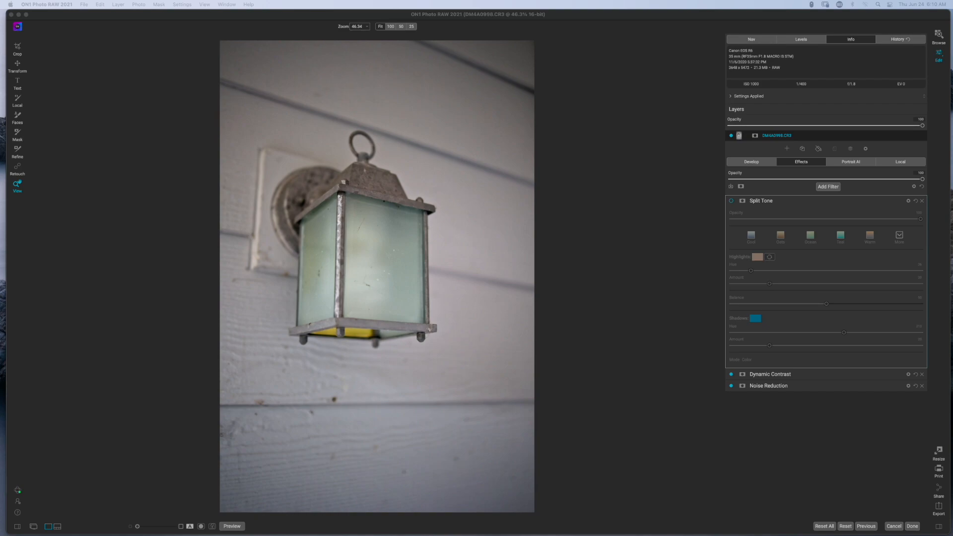
# Turn on the Split Tone filter and set its highlights colour to a bright yellow-green using the colour wheel
pyautogui.click(730, 201)
pyautogui.click(731, 201)
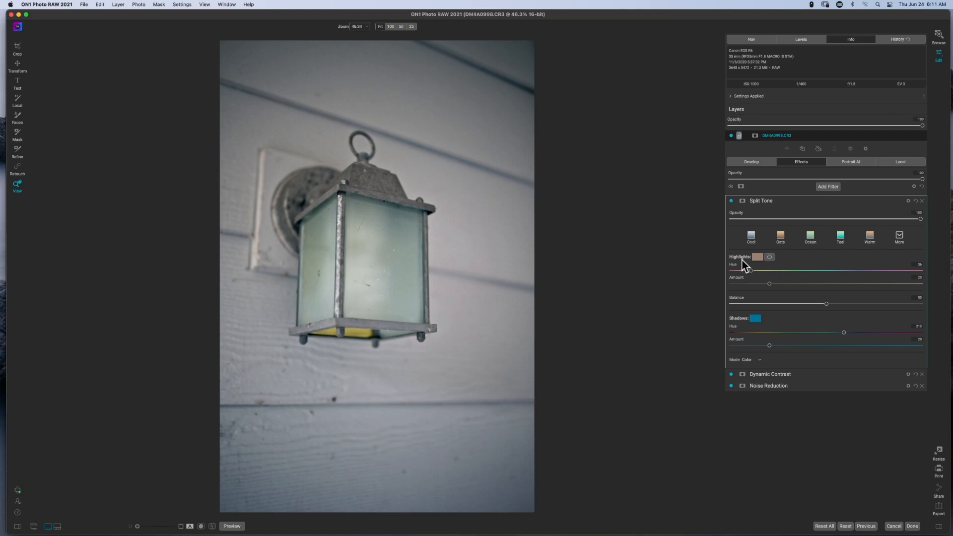
pyautogui.click(756, 257)
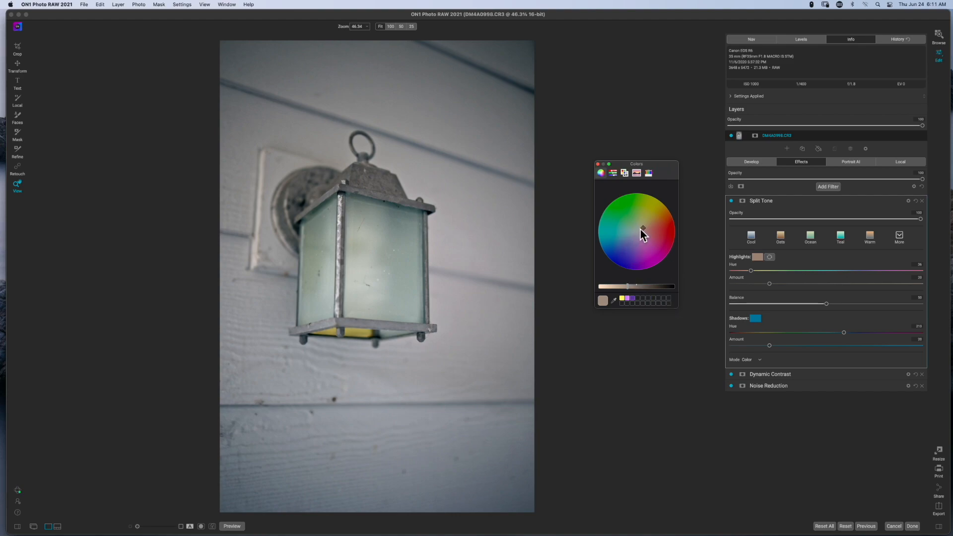
pyautogui.moveTo(642, 228); pyautogui.dragTo(652, 201)
pyautogui.moveTo(626, 288); pyautogui.dragTo(611, 289)
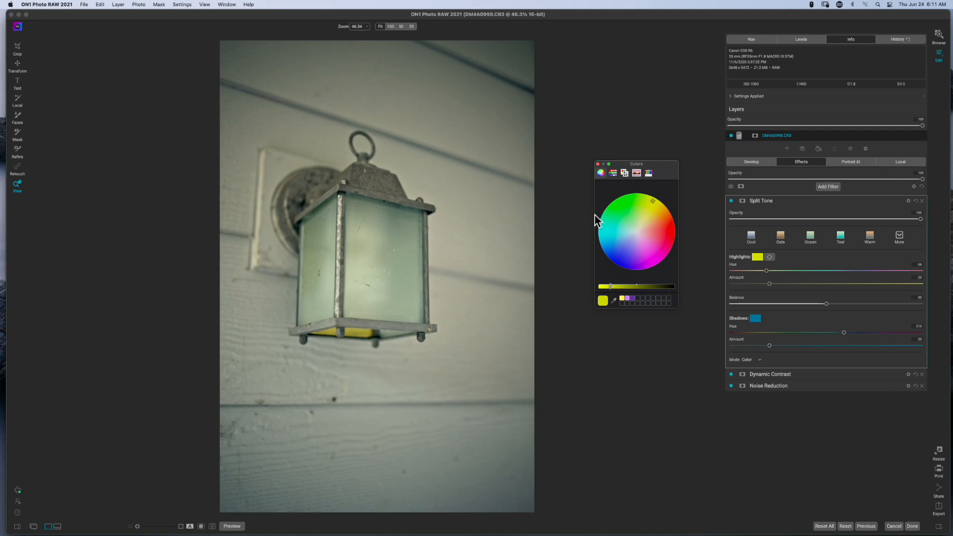
pyautogui.click(597, 165)
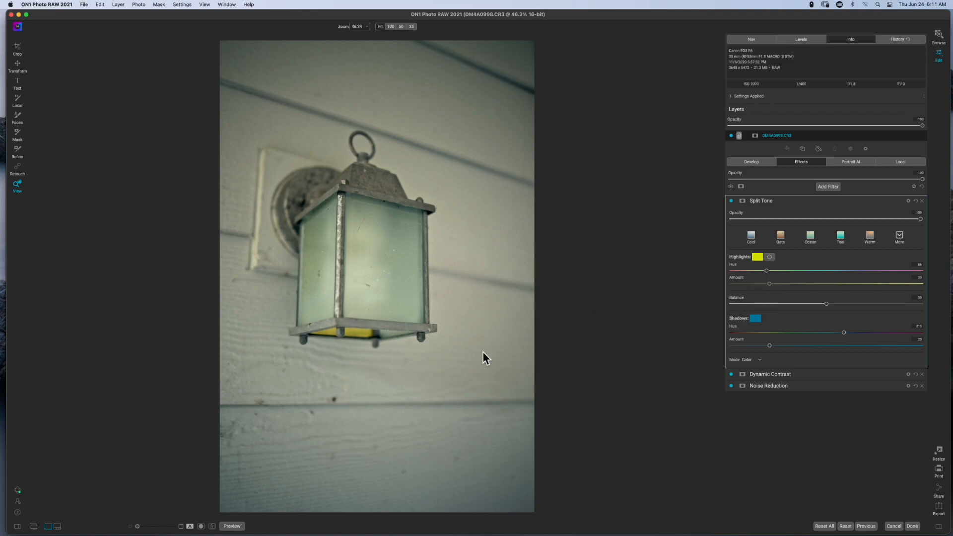
# Examine the spectrum, RGB Sliders and Apple palette options available for choosing the highlights colour
pyautogui.click(757, 256)
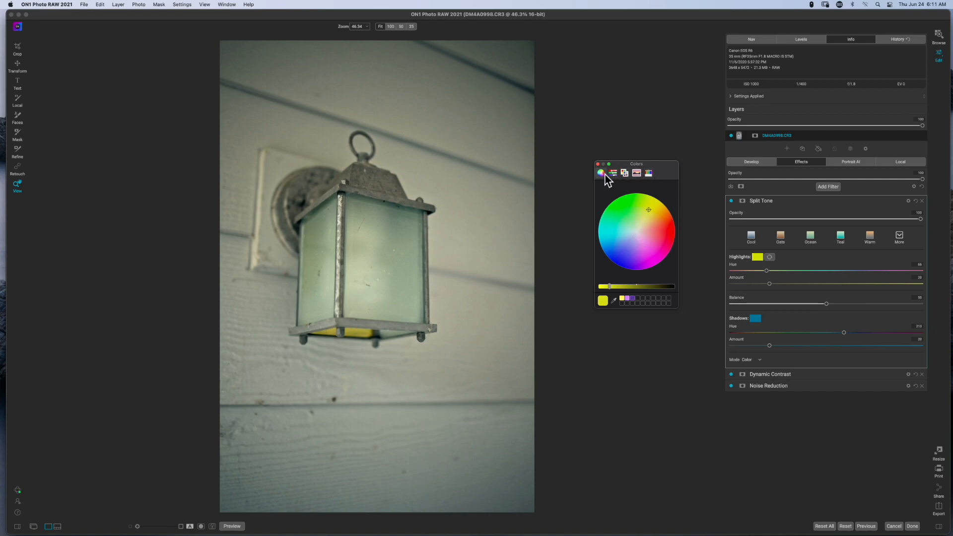
pyautogui.click(638, 174)
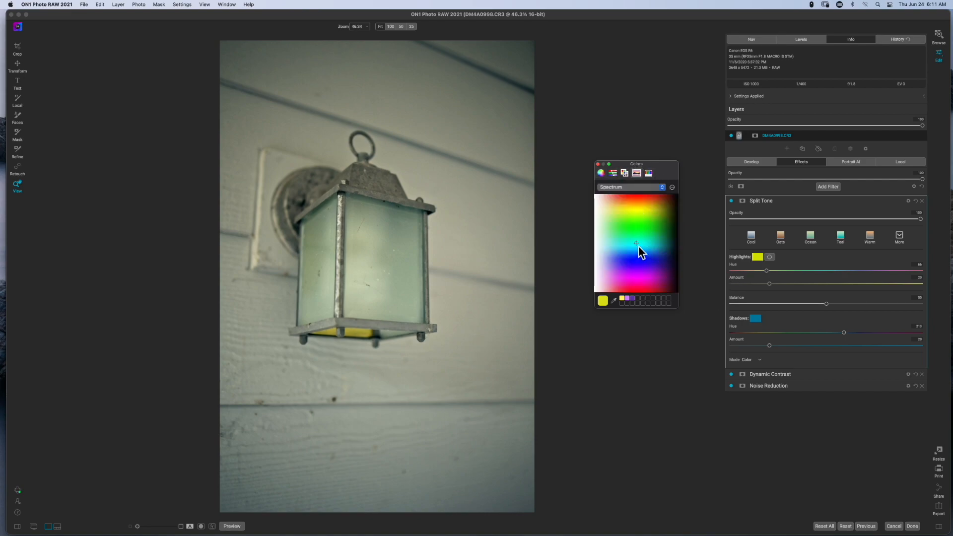
pyautogui.click(636, 187)
pyautogui.click(635, 187)
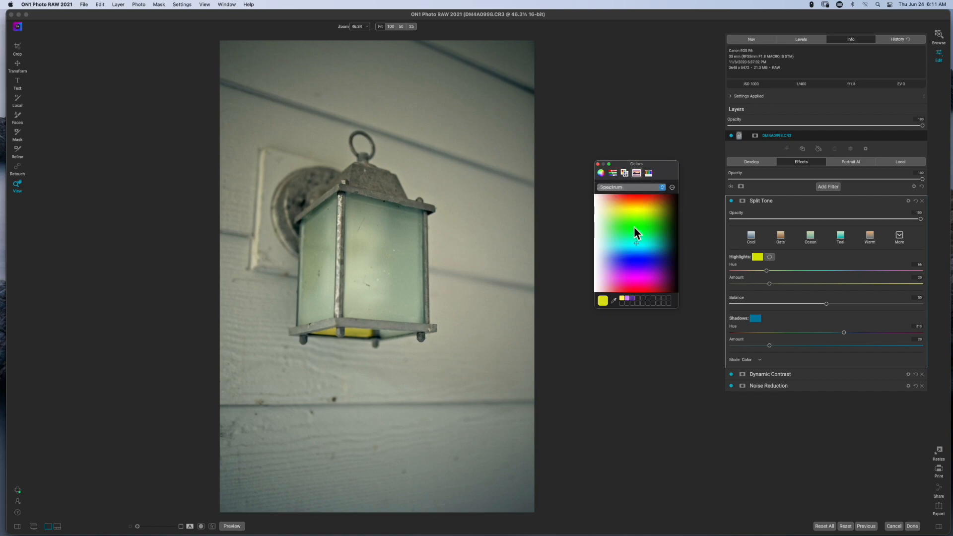
pyautogui.click(615, 174)
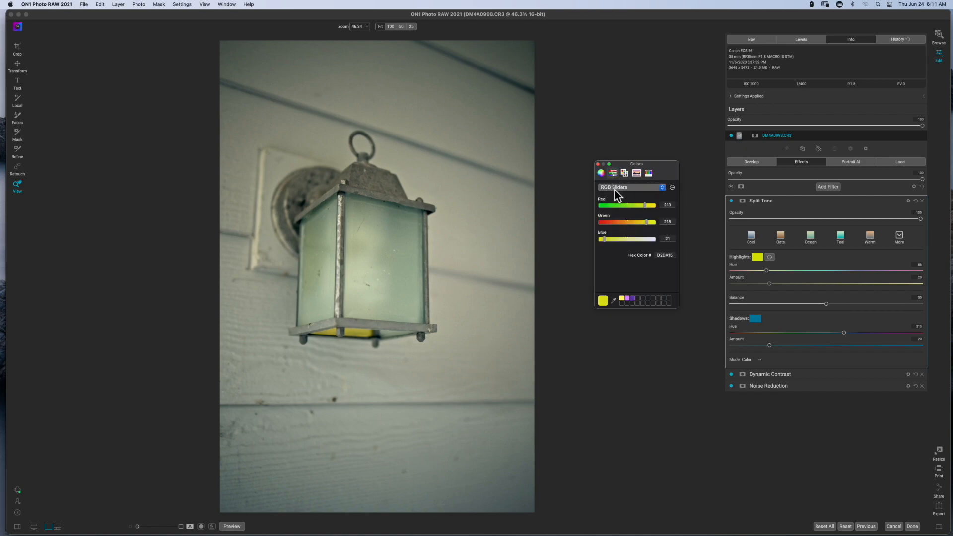
pyautogui.click(614, 190)
pyautogui.click(621, 266)
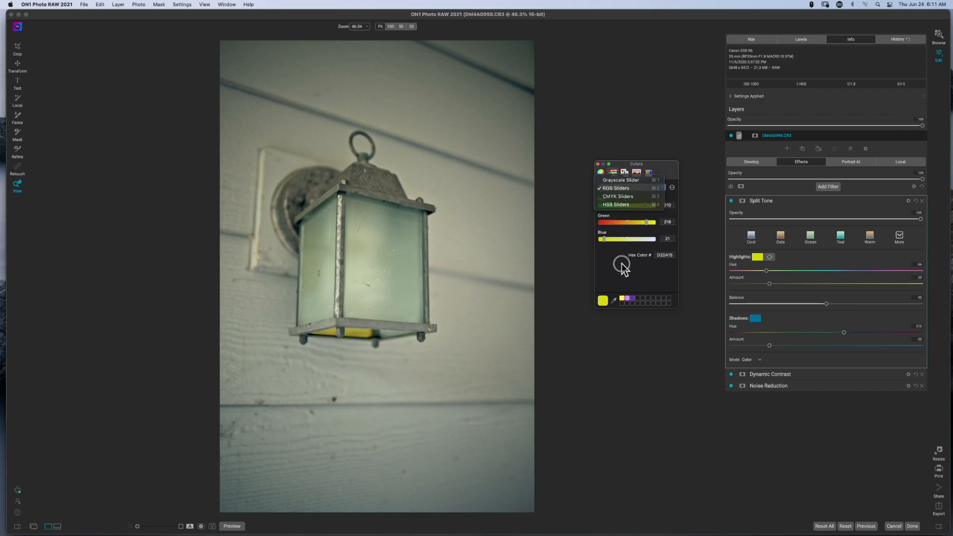
pyautogui.click(625, 173)
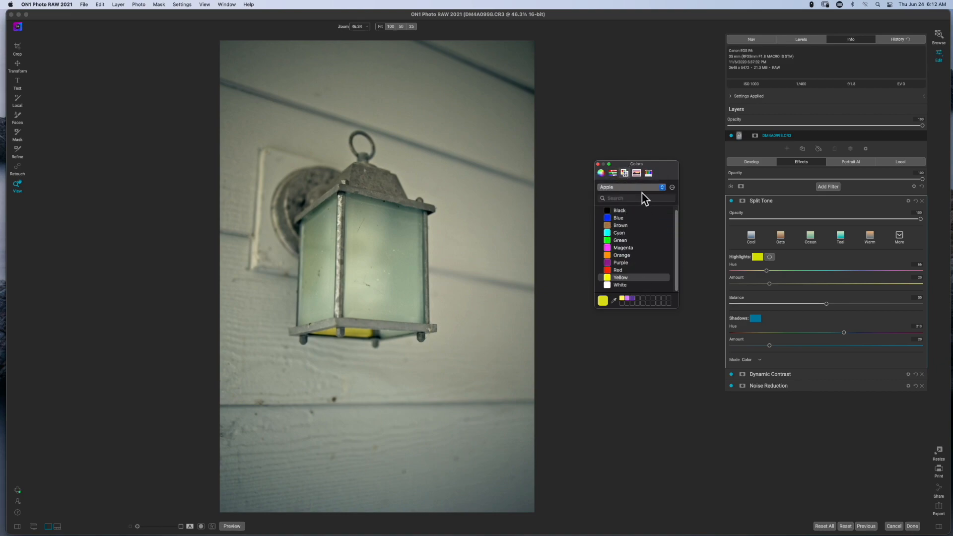
# Set the highlights colour to the yellow findHighlightColor from the Developer palette
pyautogui.click(620, 188)
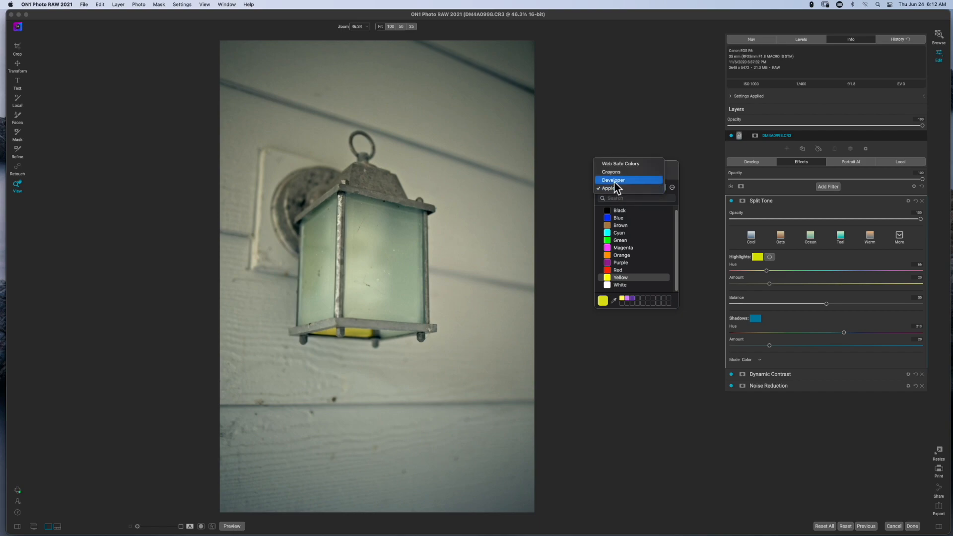
pyautogui.click(614, 180)
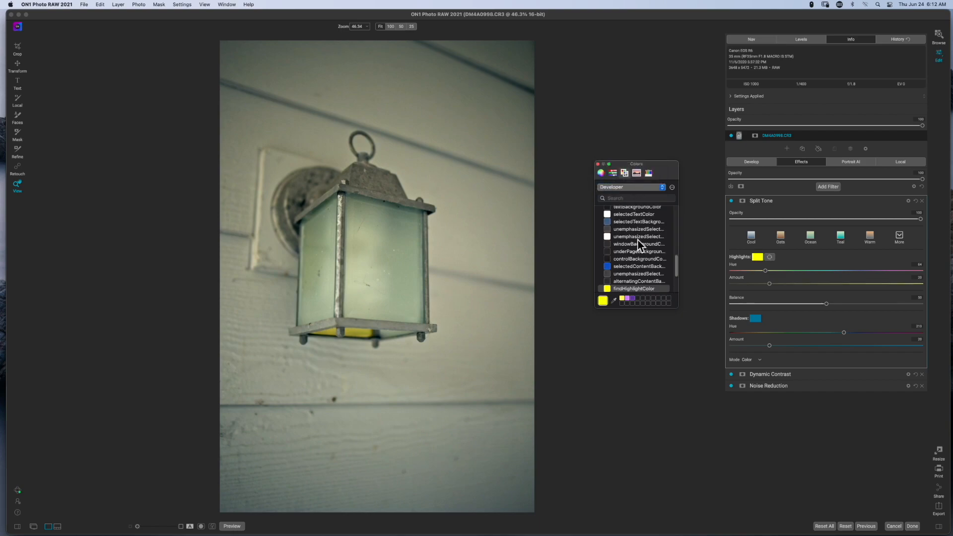
pyautogui.click(628, 273)
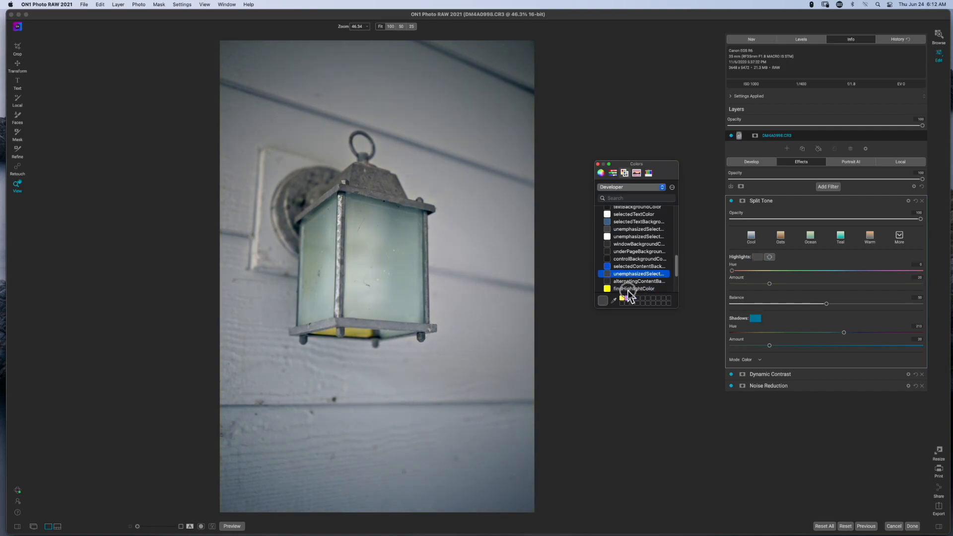
pyautogui.click(627, 289)
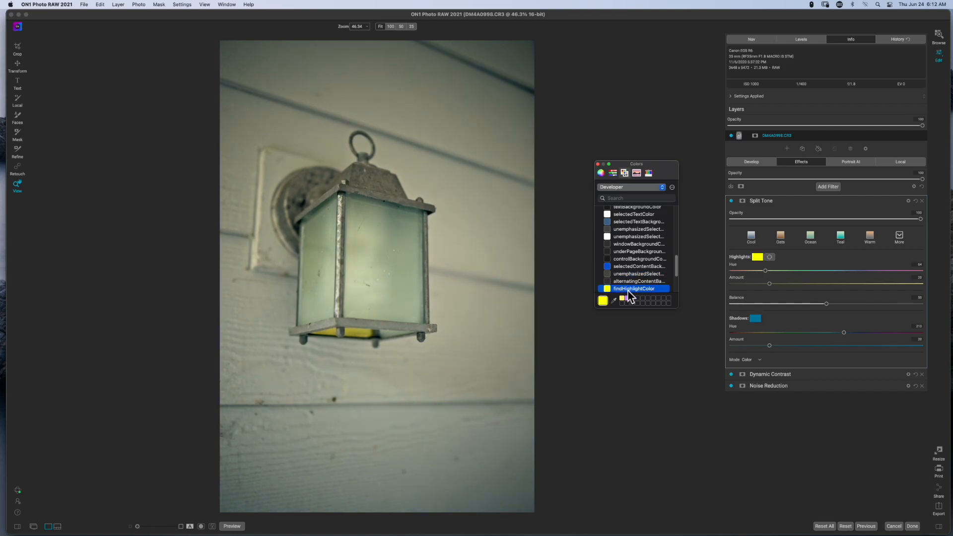
# Choose a yellow highlights colour from the pencil palette and close the colour picker
pyautogui.click(648, 174)
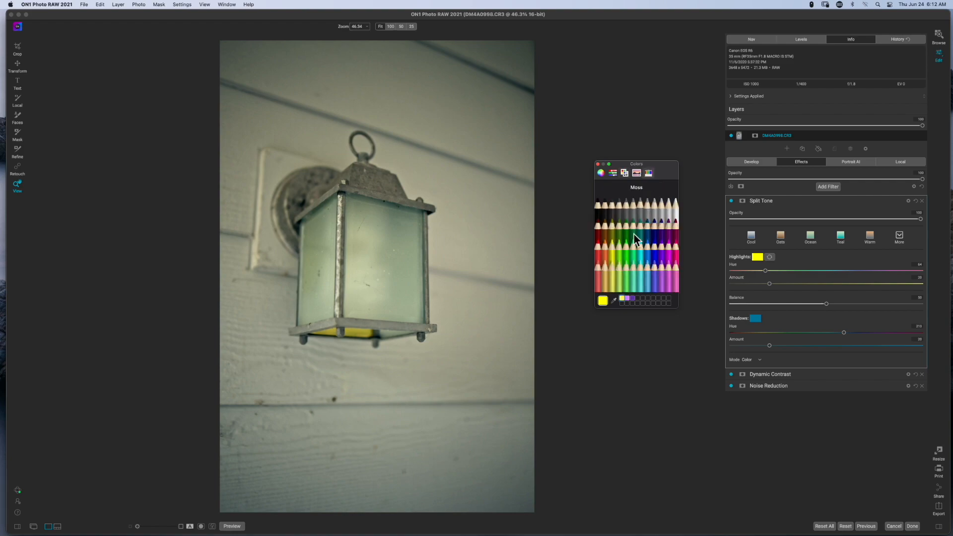
pyautogui.click(626, 245)
pyautogui.click(613, 268)
pyautogui.click(597, 165)
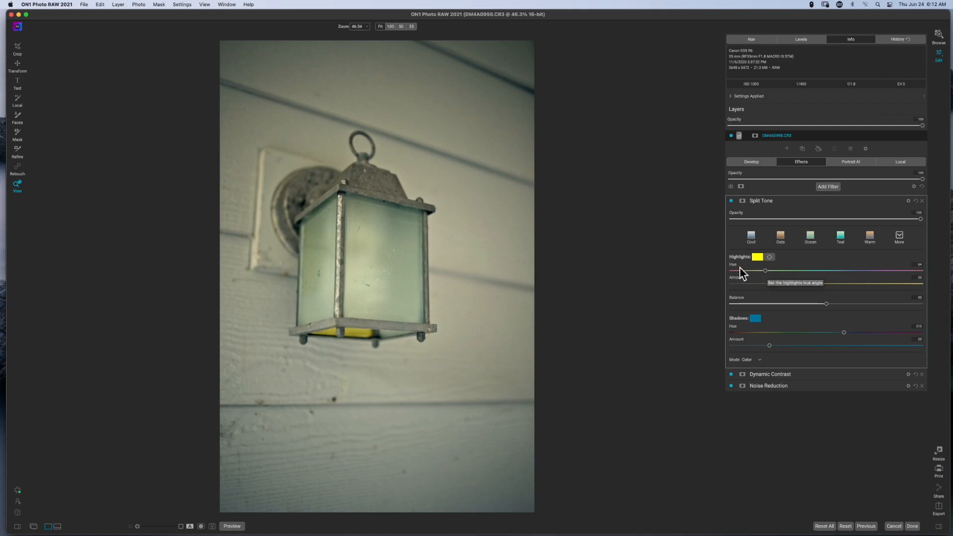
# Set the Split Tone highlights hue to 62 and the highlights amount to 61
pyautogui.moveTo(766, 270)
pyautogui.mouseDown()
pyautogui.moveTo(932, 277)
pyautogui.moveTo(766, 281)
pyautogui.mouseUp()
pyautogui.moveTo(769, 285); pyautogui.dragTo(879, 290)
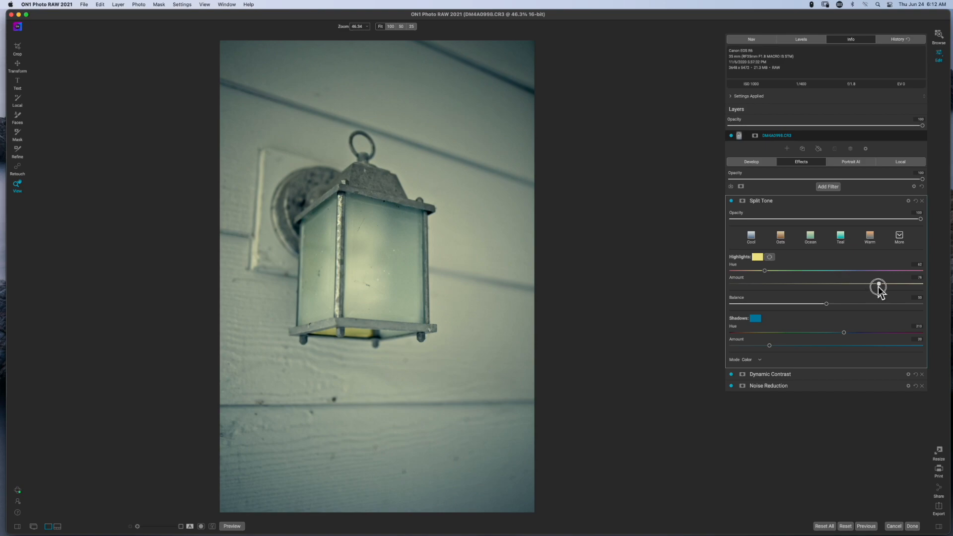
pyautogui.moveTo(878, 291); pyautogui.dragTo(760, 292)
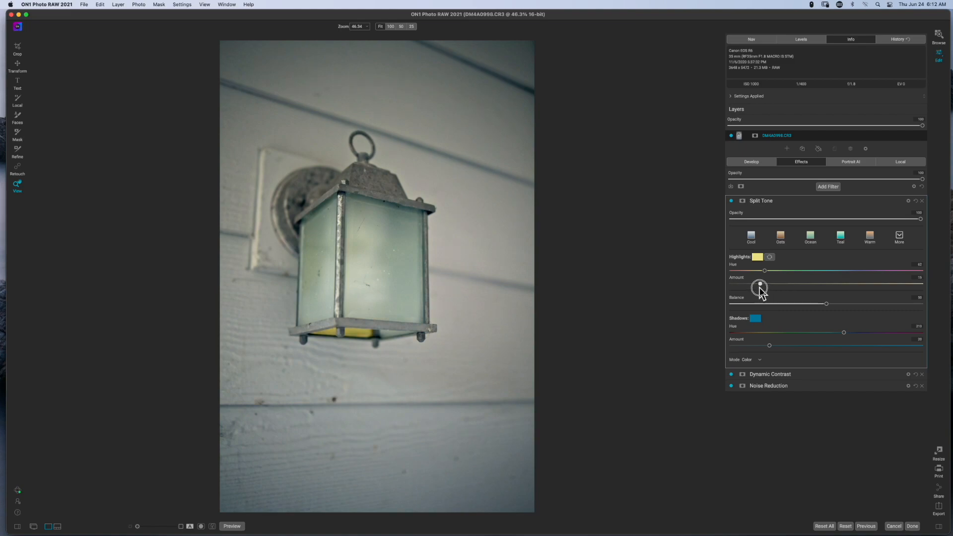
pyautogui.moveTo(760, 286); pyautogui.dragTo(846, 288)
pyautogui.click(806, 287)
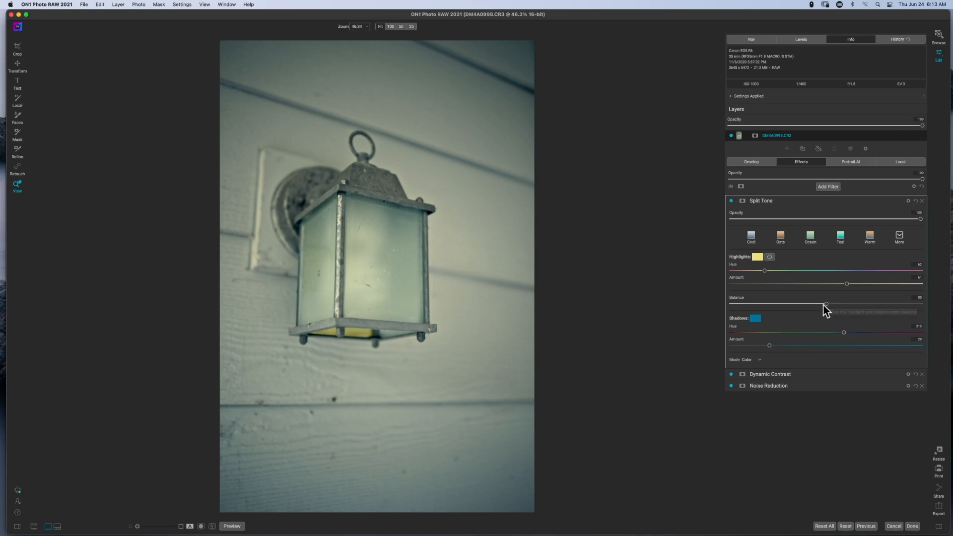
# Darken the shadows colour and shift it to a deep blue with hue 241 using the colour wheel
pyautogui.click(756, 319)
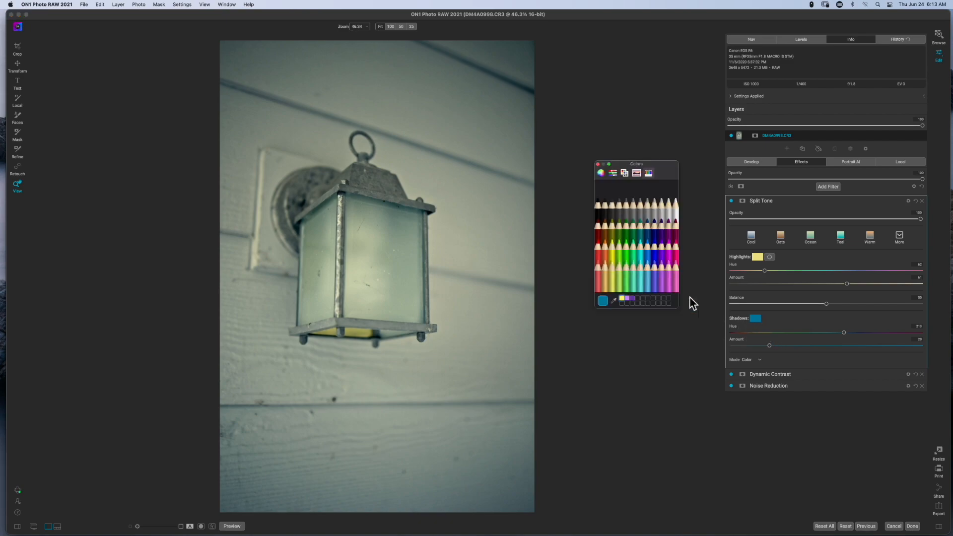
pyautogui.click(601, 173)
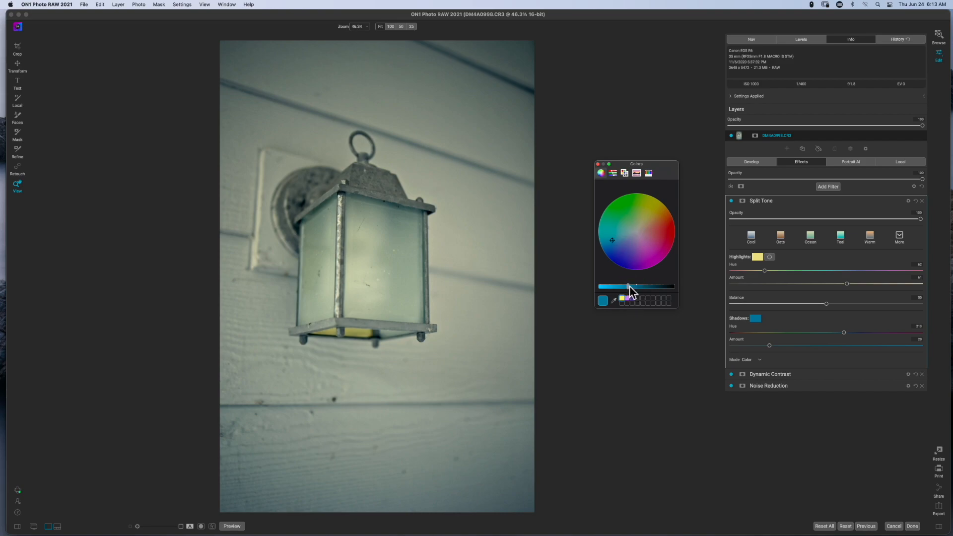
pyautogui.moveTo(628, 285); pyautogui.dragTo(651, 287)
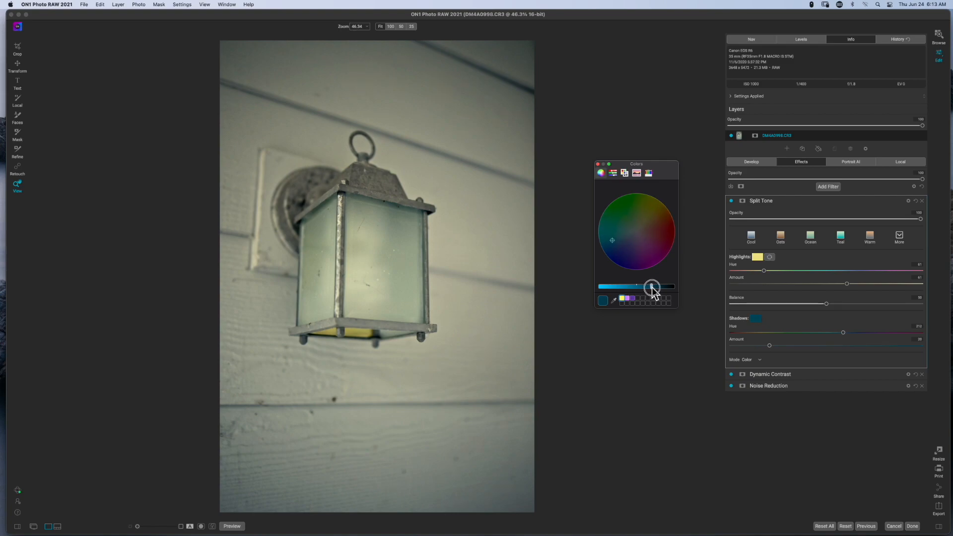
pyautogui.moveTo(651, 287); pyautogui.dragTo(645, 286)
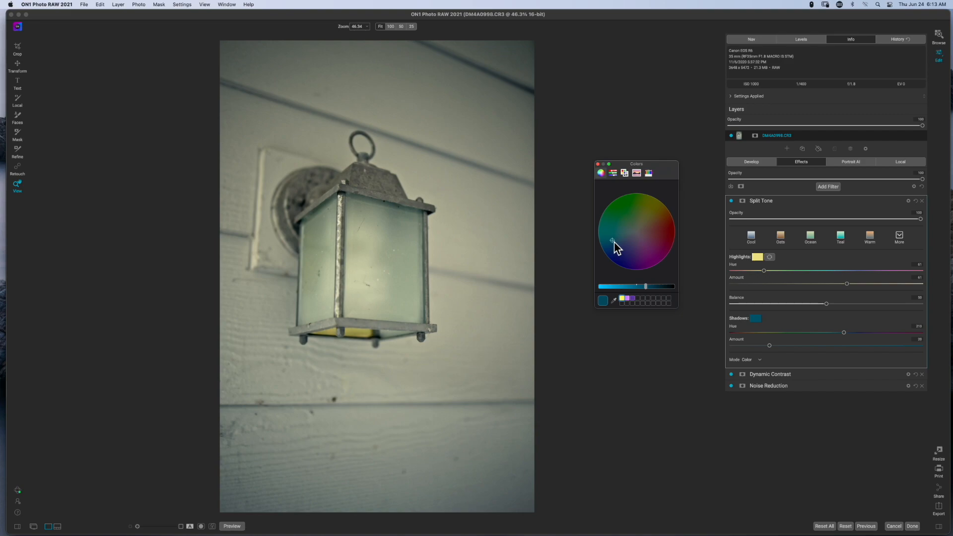
pyautogui.click(612, 242)
pyautogui.moveTo(613, 242)
pyautogui.mouseDown()
pyautogui.moveTo(644, 219)
pyautogui.moveTo(615, 249)
pyautogui.moveTo(623, 248)
pyautogui.mouseUp()
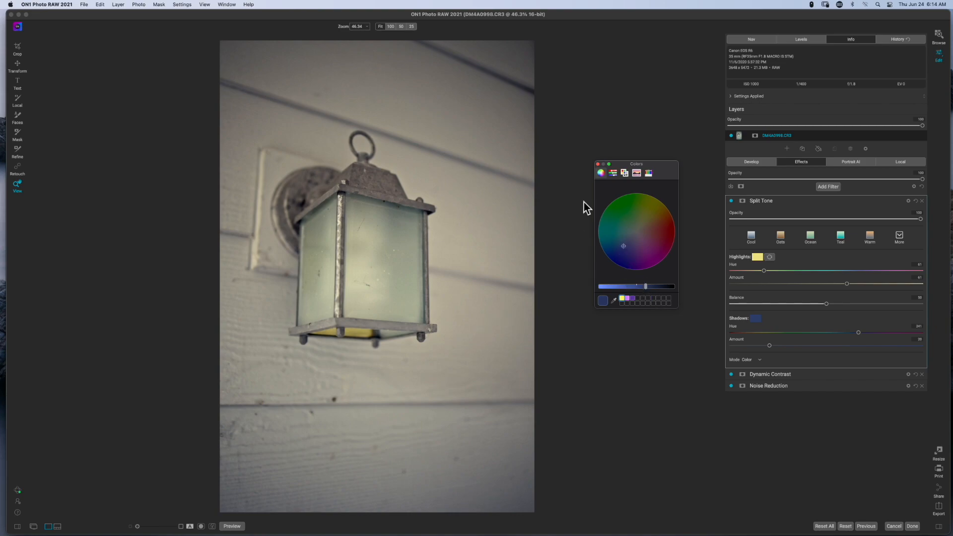
pyautogui.click(597, 164)
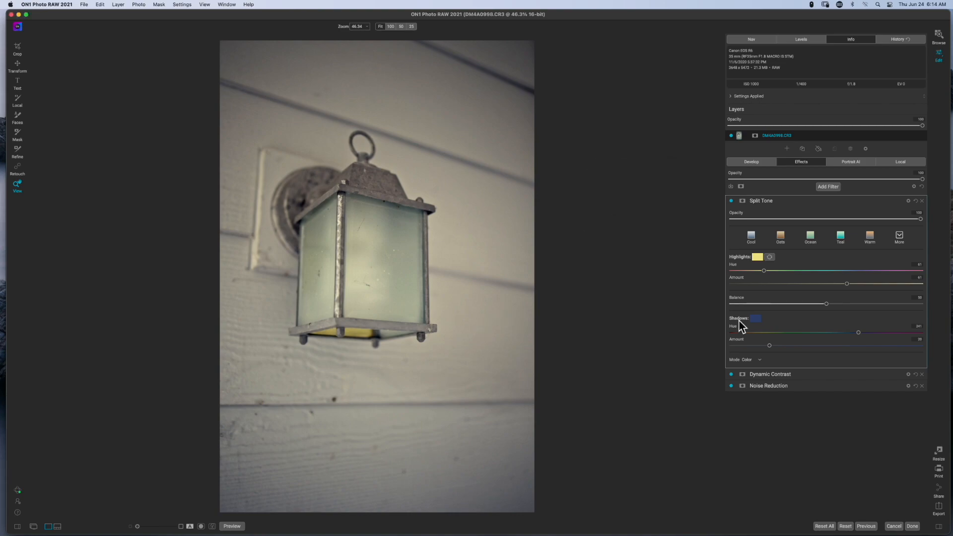
# Compare the photo and its levels histogram with the Split Tone filter off and on
pyautogui.click(731, 201)
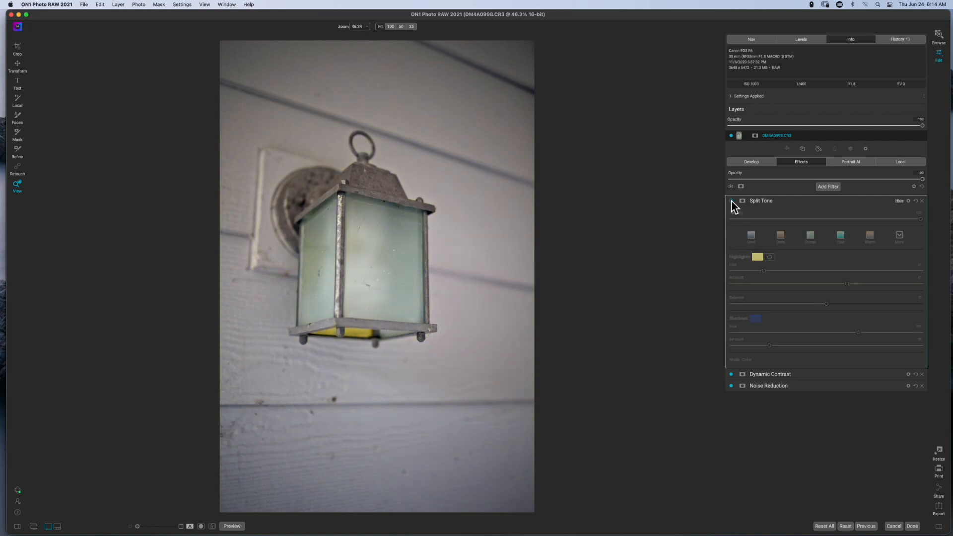
pyautogui.click(731, 201)
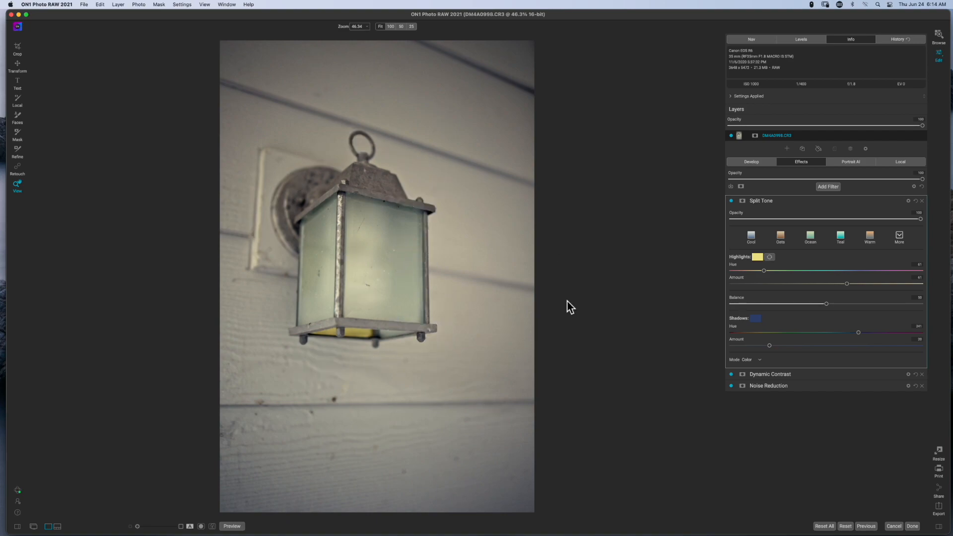
pyautogui.click(800, 41)
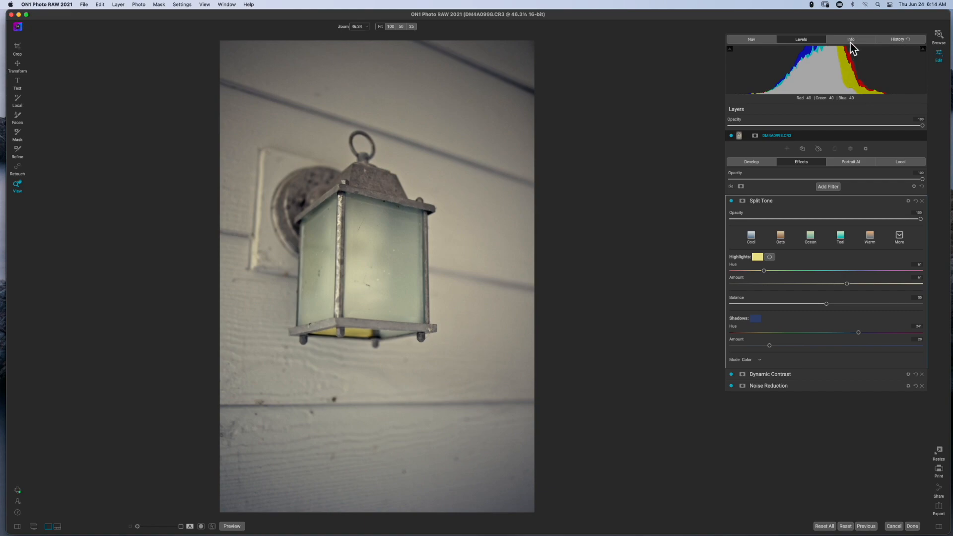
pyautogui.click(731, 201)
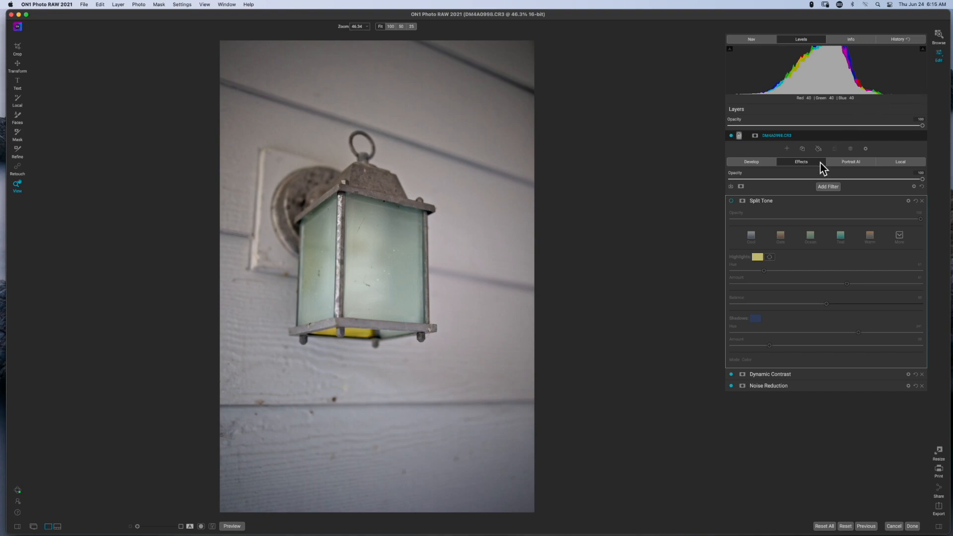
pyautogui.click(731, 201)
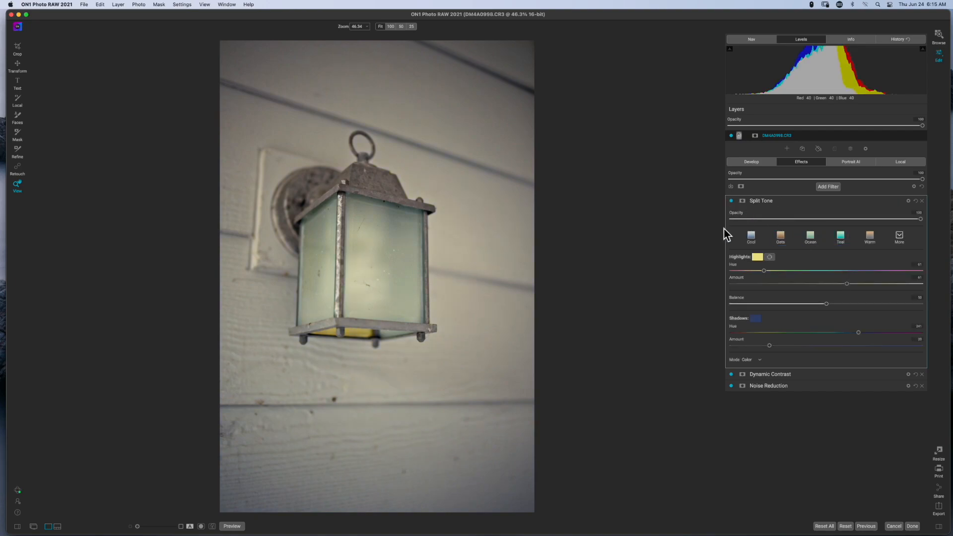
# Lower the Split Tone balance to 20 and raise the shadows amount to 58
pyautogui.click(826, 304)
pyautogui.moveTo(826, 304); pyautogui.dragTo(778, 304)
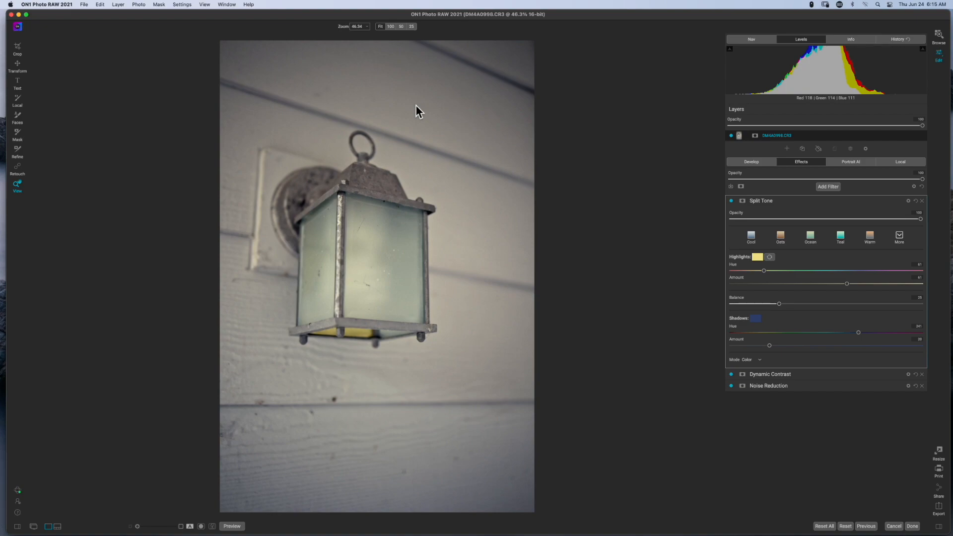
pyautogui.moveTo(777, 305); pyautogui.dragTo(769, 304)
pyautogui.moveTo(769, 346); pyautogui.dragTo(840, 346)
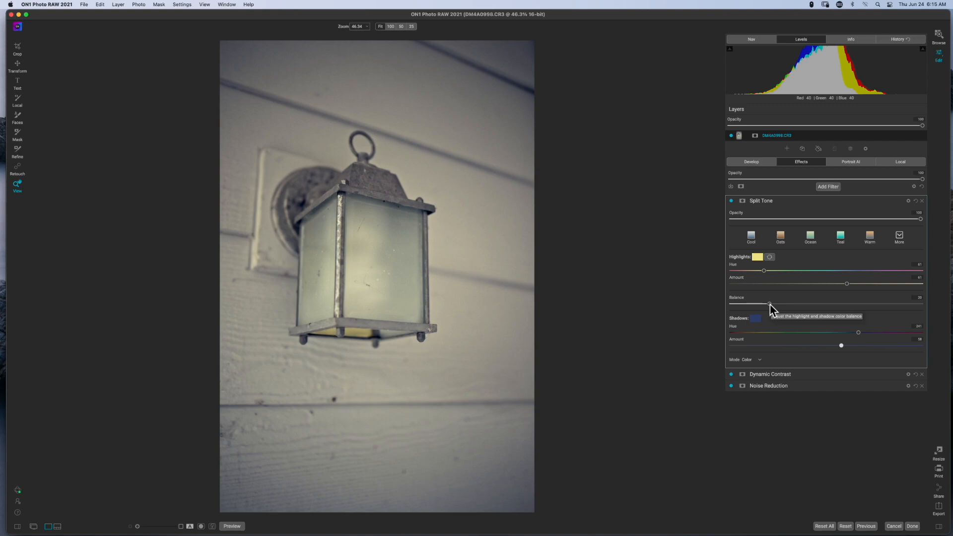
# Try the Split Tone balance at its minimum and at 100, and bring it back toward the middle
pyautogui.click(770, 303)
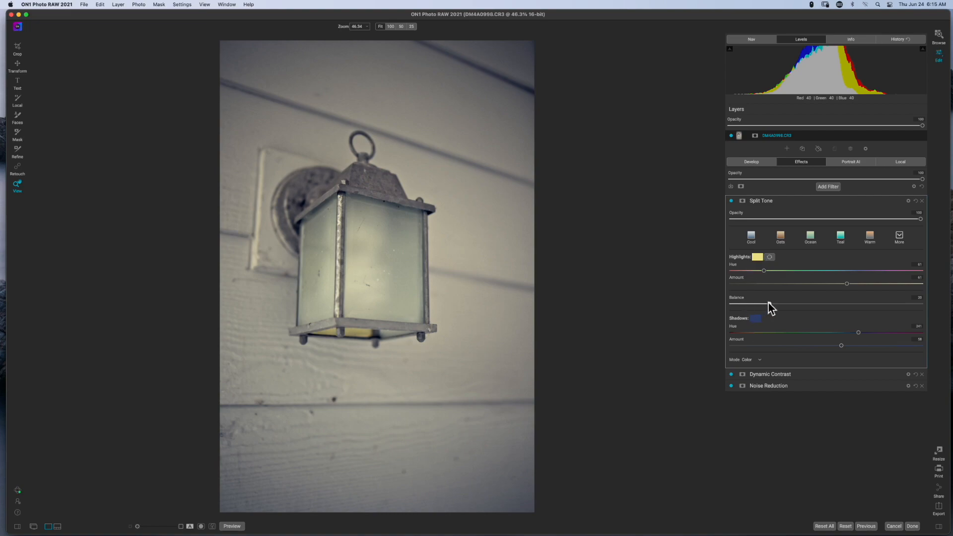
pyautogui.moveTo(768, 303); pyautogui.dragTo(722, 306)
pyautogui.moveTo(732, 306); pyautogui.dragTo(921, 304)
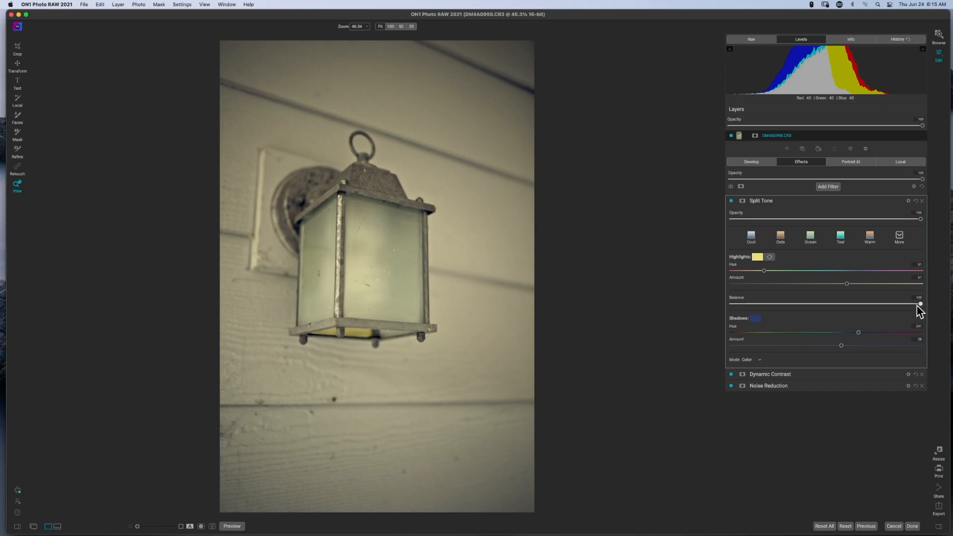
pyautogui.moveTo(921, 304); pyautogui.dragTo(819, 307)
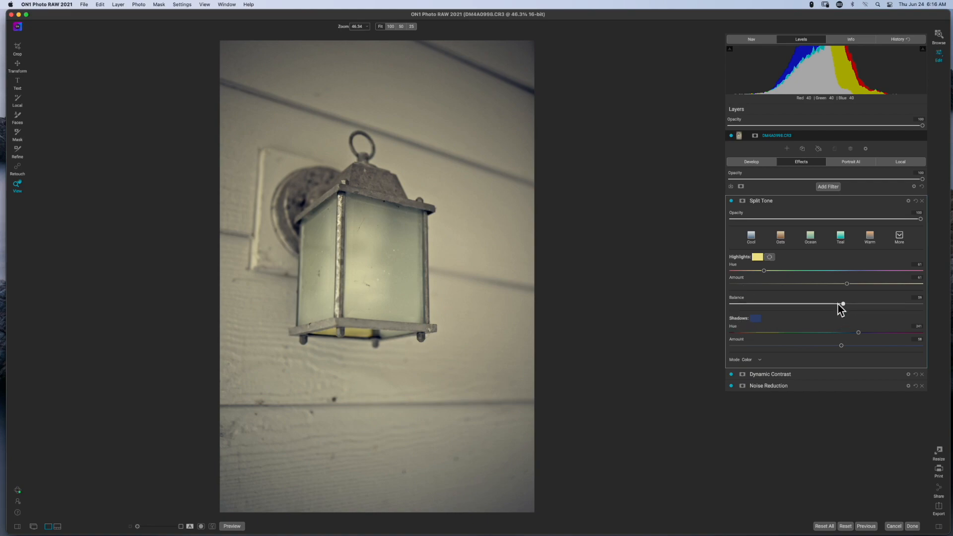
# Set the Split Tone balance to 27 and compare the Normal blending mode with Color, leaving Color selected
pyautogui.moveTo(839, 304); pyautogui.dragTo(783, 310)
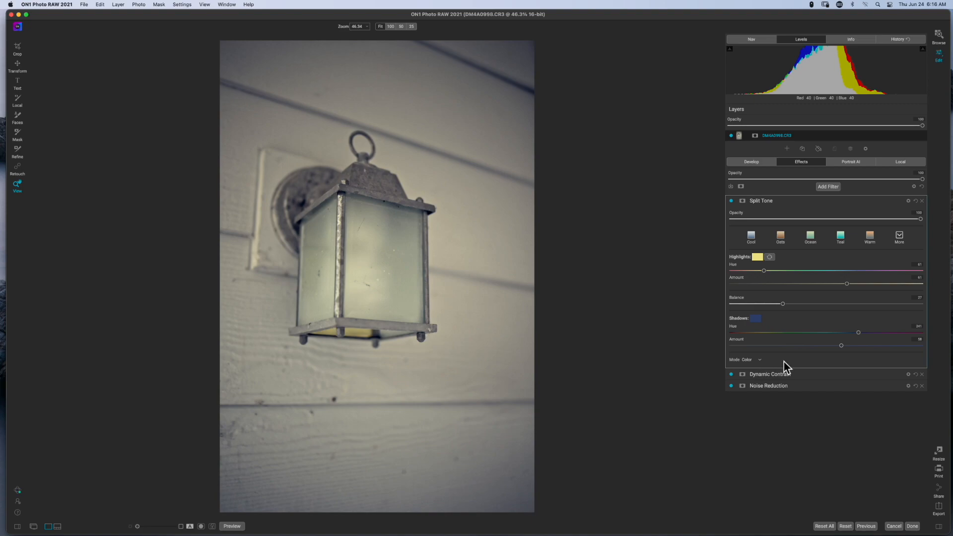
pyautogui.click(758, 361)
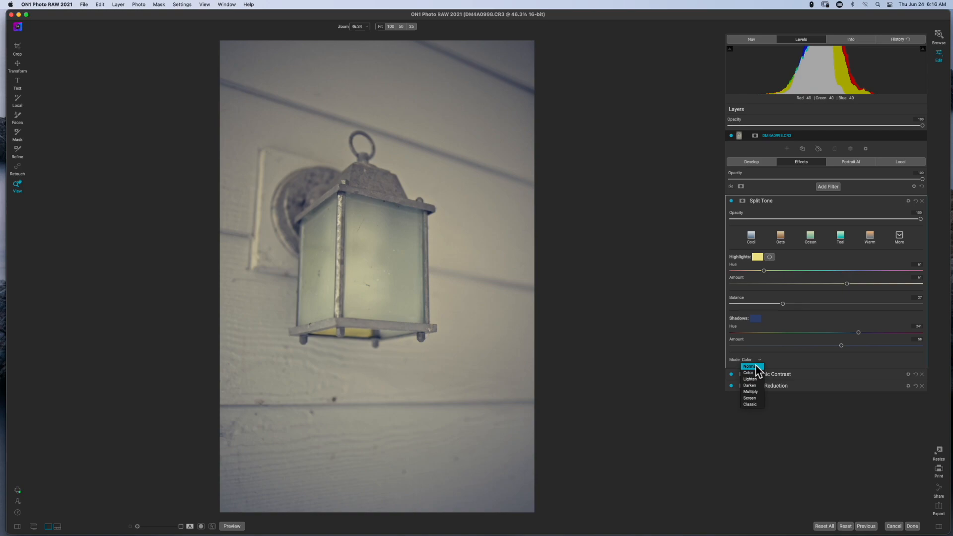
pyautogui.click(755, 366)
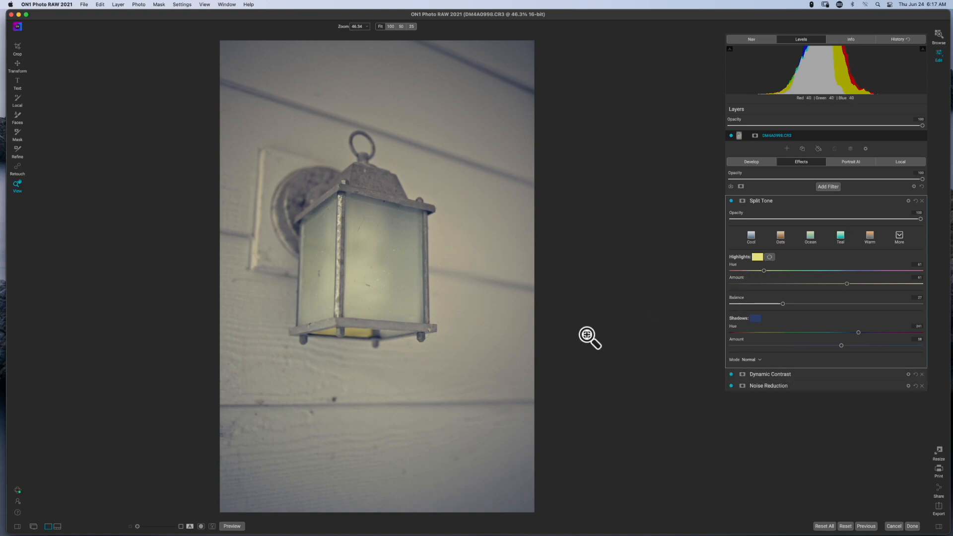
pyautogui.click(750, 360)
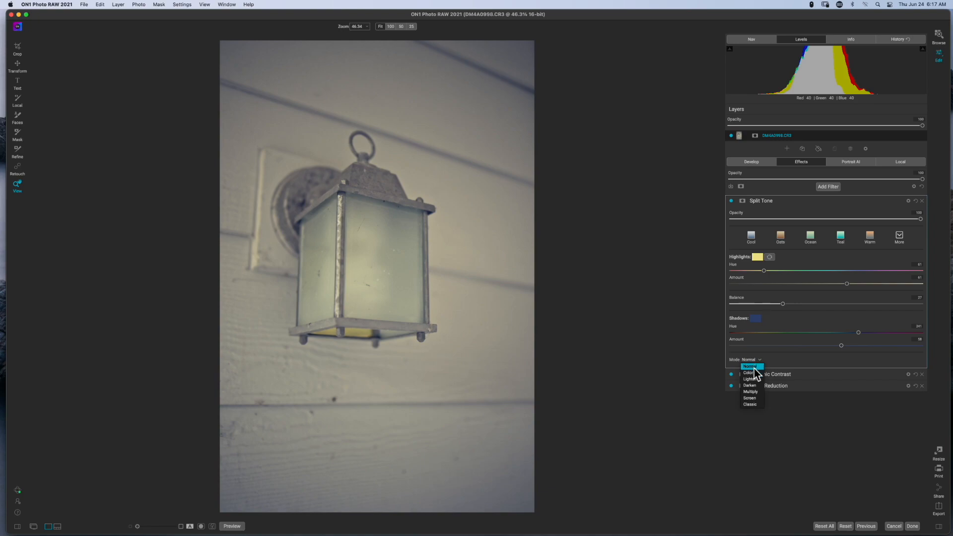
pyautogui.click(750, 373)
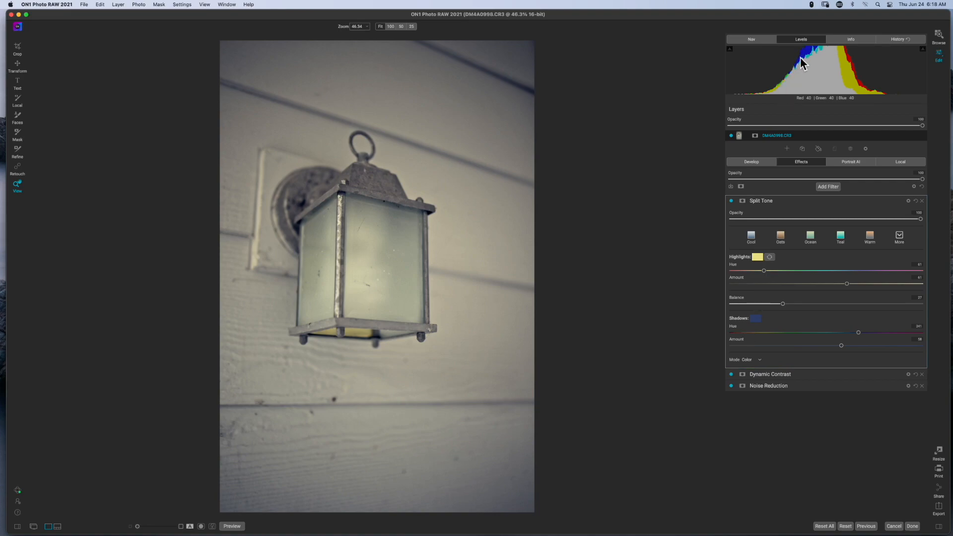
# Try the Lighten blending mode on the Split Tone filter, followed by the Darken mode
pyautogui.click(758, 360)
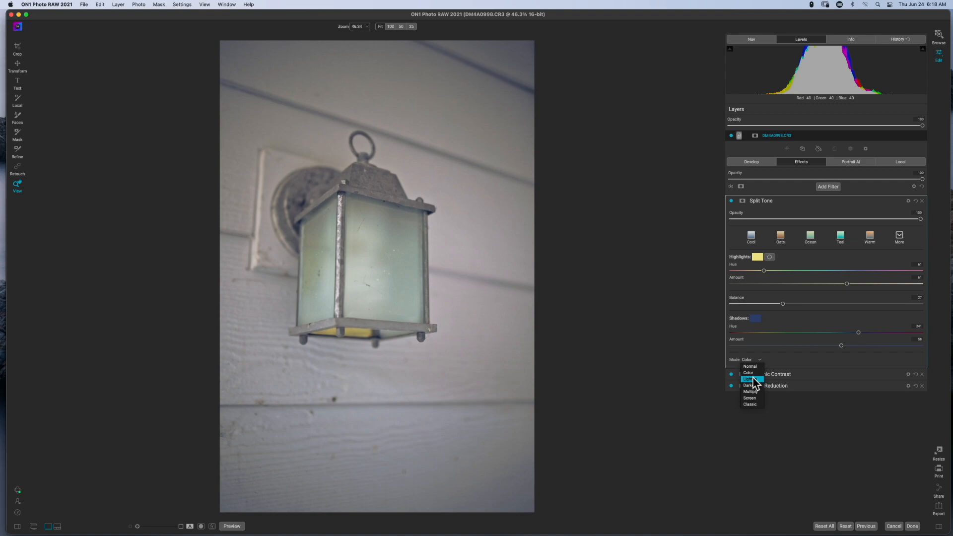
pyautogui.click(752, 380)
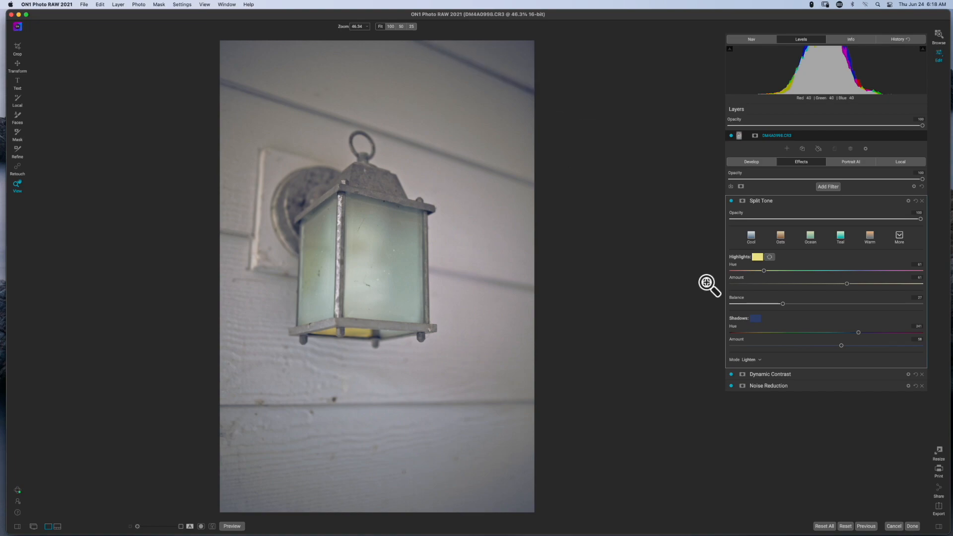
pyautogui.click(751, 359)
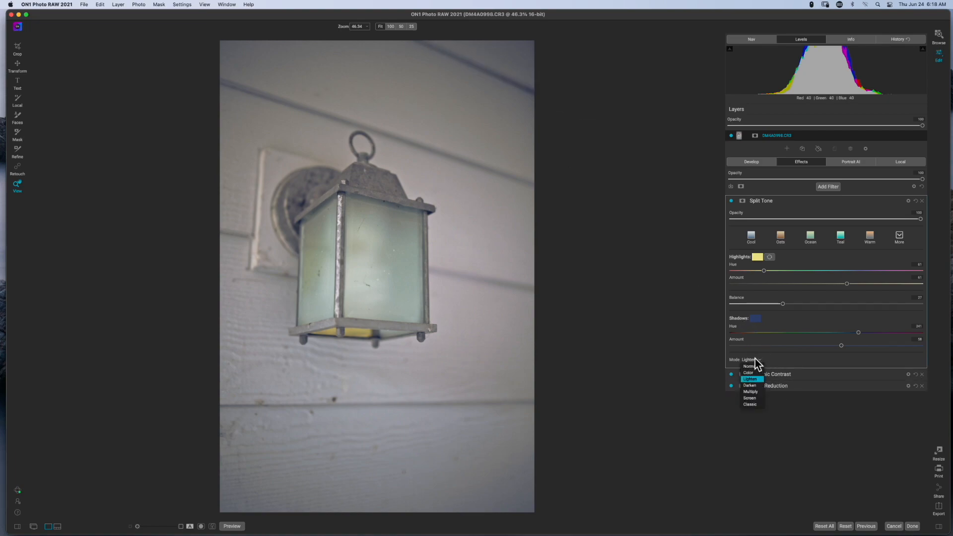
pyautogui.click(749, 386)
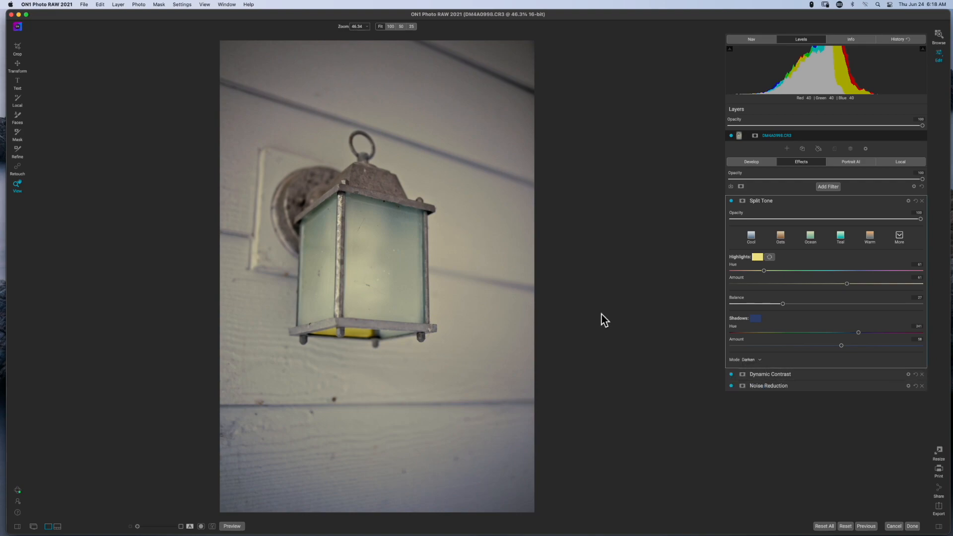
pyautogui.click(754, 360)
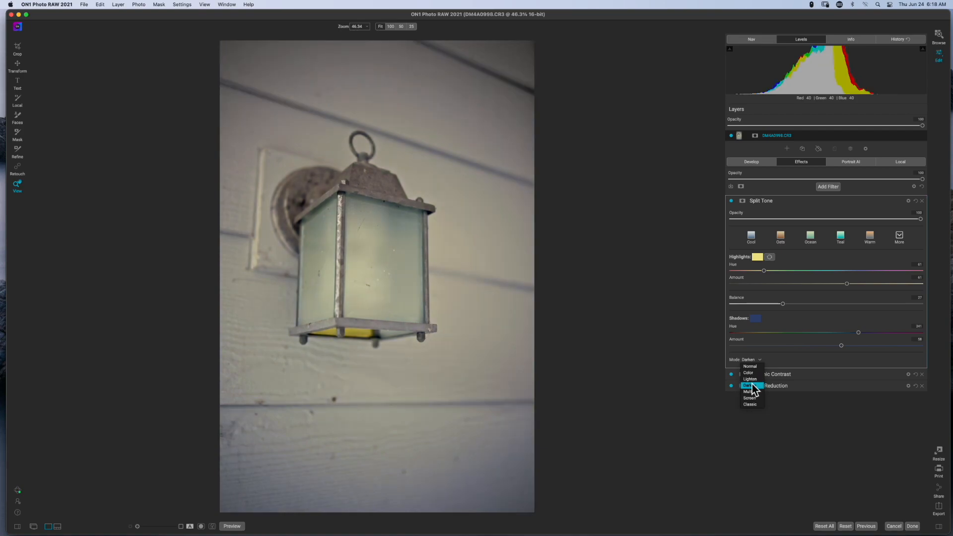
pyautogui.click(753, 386)
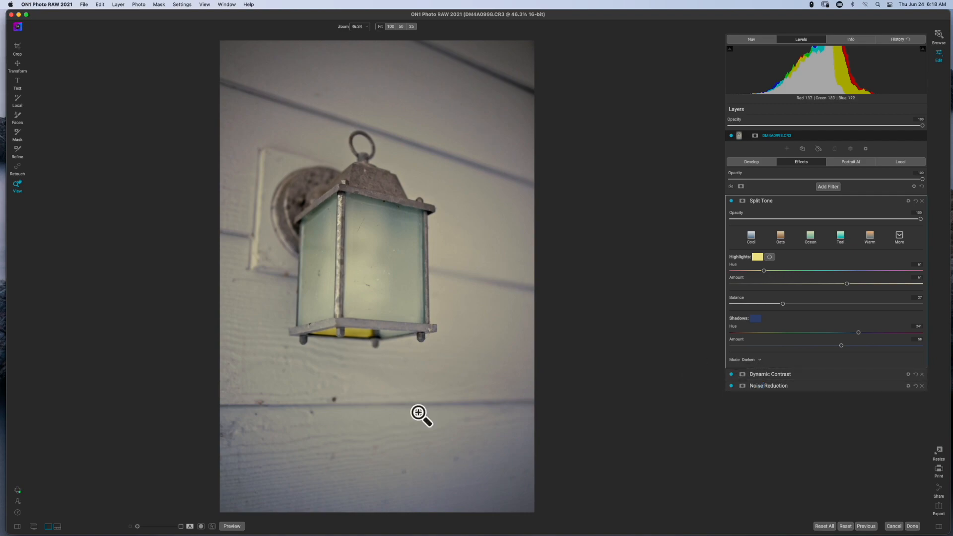
# Try the Classic blending mode on the Split Tone filter and return the mode to Color
pyautogui.click(752, 360)
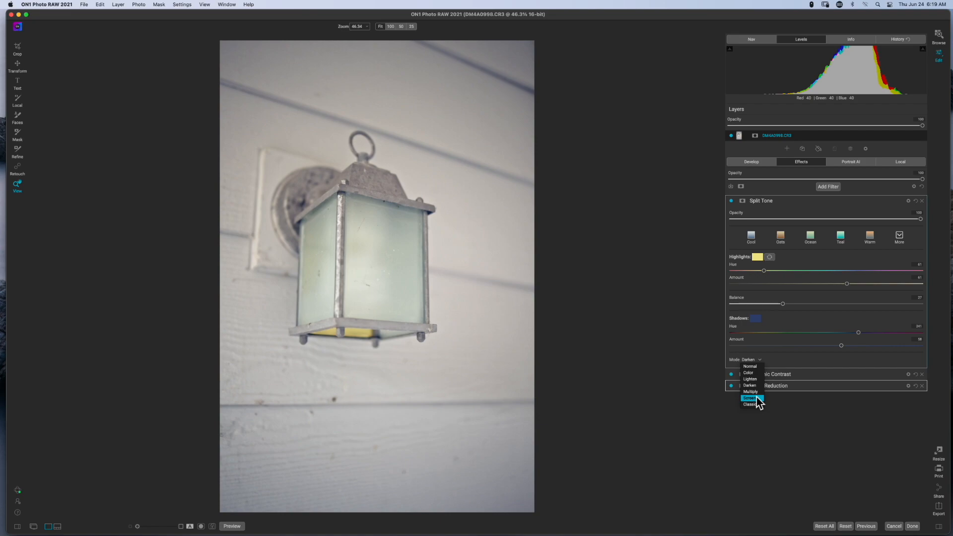
pyautogui.click(751, 404)
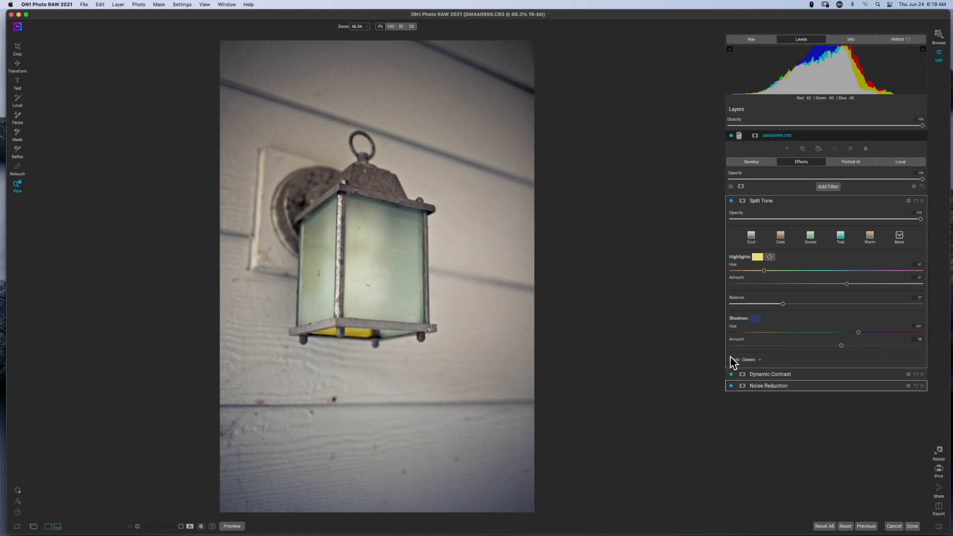
pyautogui.click(750, 359)
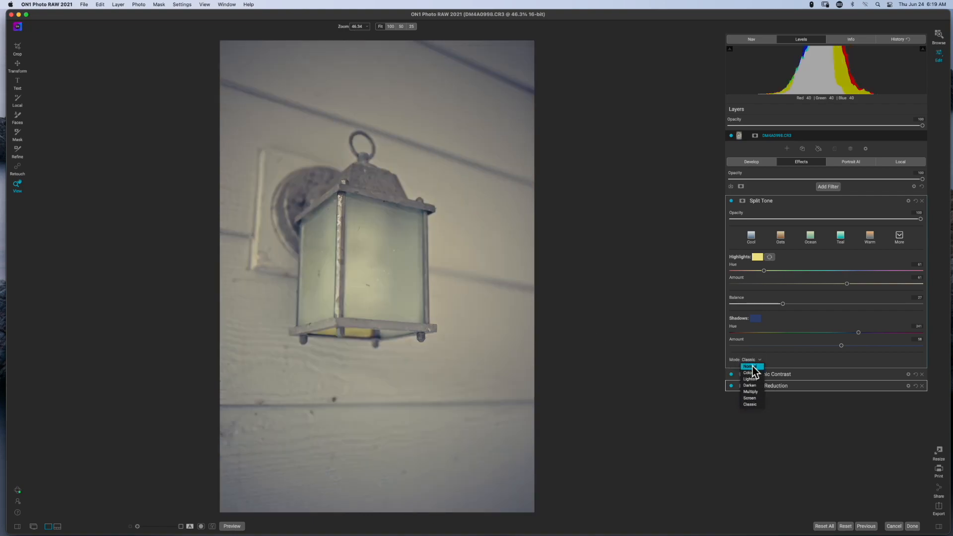
pyautogui.click(751, 404)
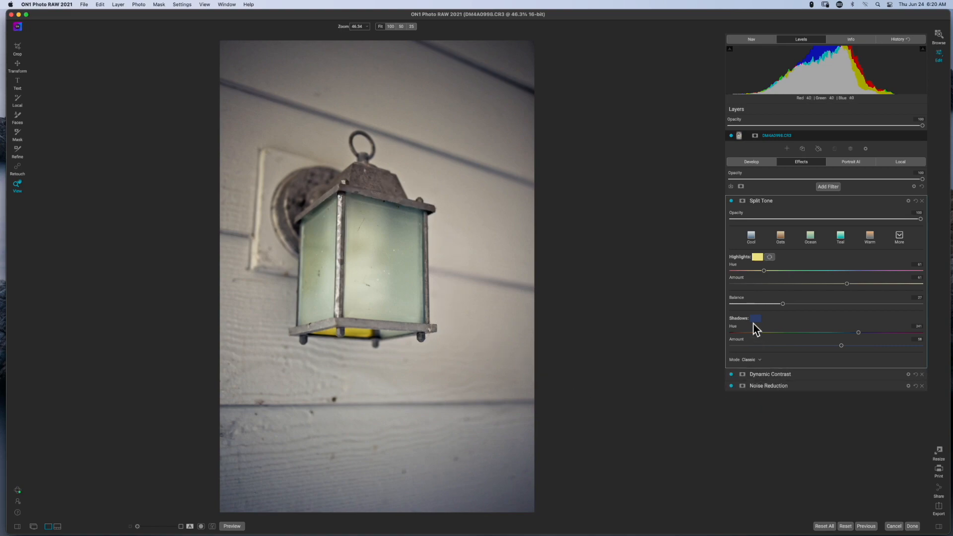
pyautogui.click(754, 359)
pyautogui.click(752, 372)
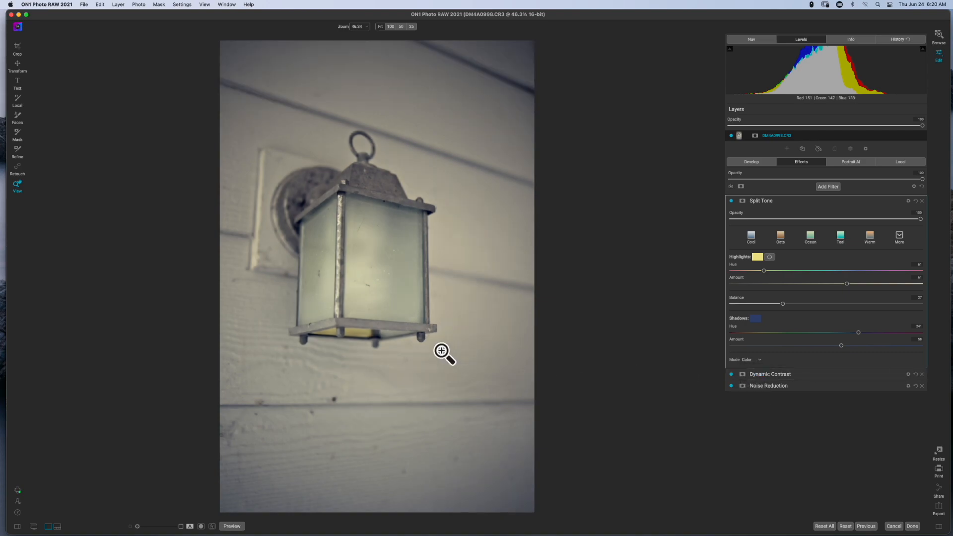